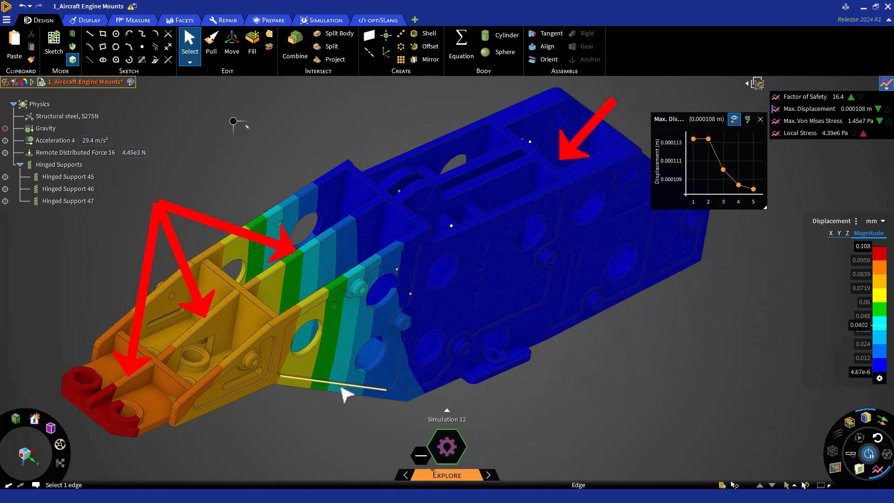
# - Select the two faces of the central inner wall's front section, extending the selection to all coincident offset faces with Power Selection
pyautogui.click(144, 382)
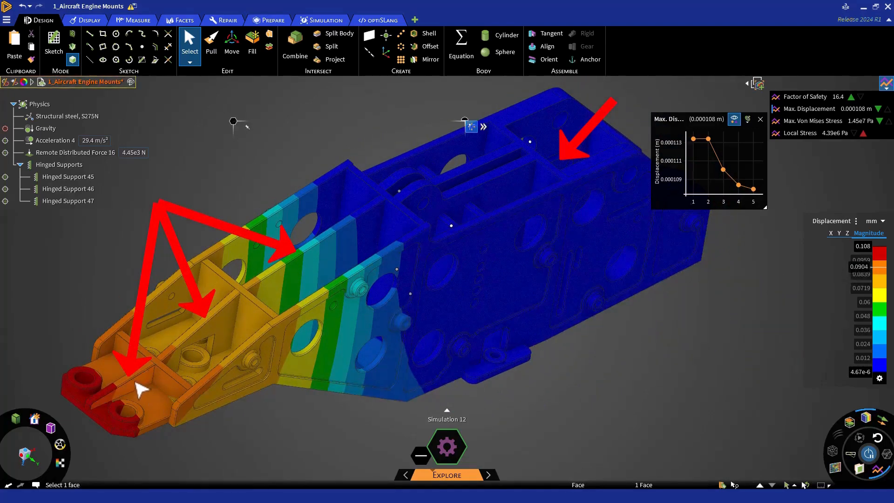
pyautogui.keyDown('ctrl'); pyautogui.click(135, 381); pyautogui.keyUp('ctrl')
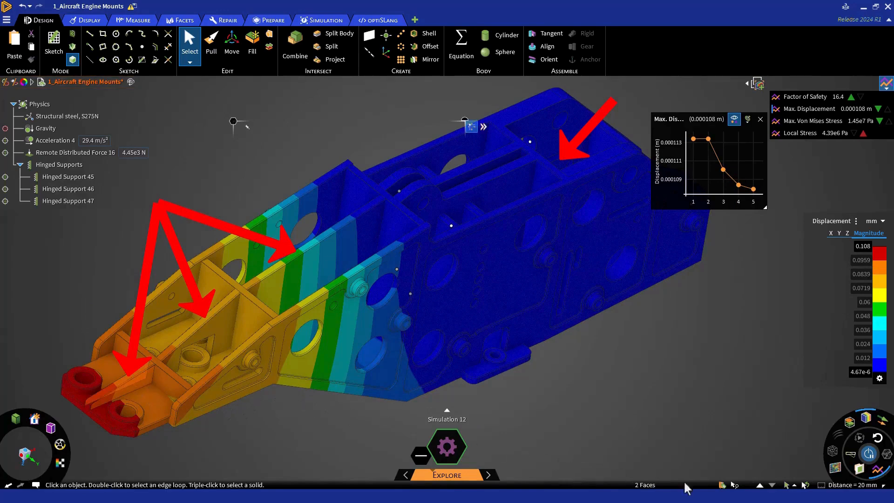
pyautogui.click(734, 485)
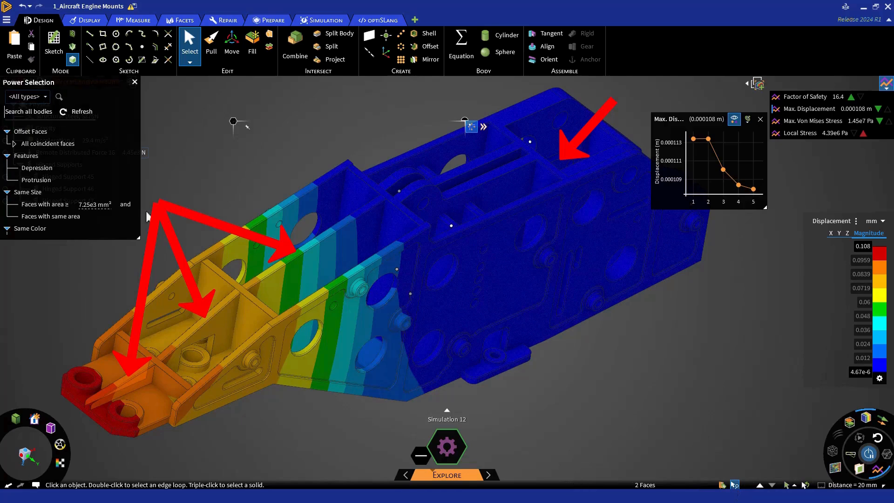
pyautogui.click(59, 144)
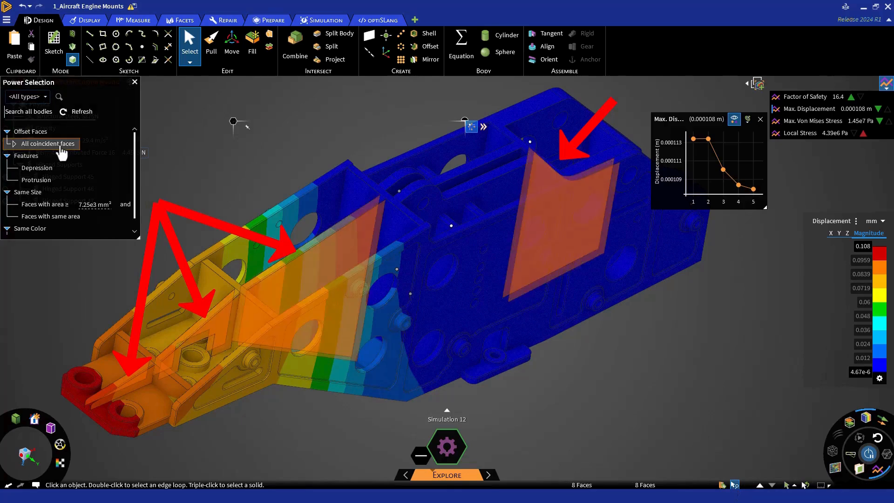
pyautogui.click(134, 82)
# - Thicken the selected inner walls of the engine mount together with the Pull tool, and clear the selection
pyautogui.click(207, 46)
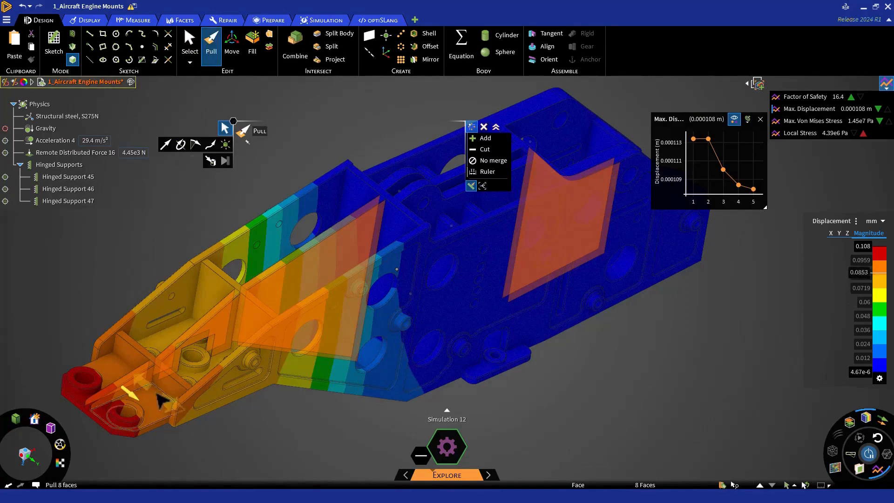
pyautogui.moveTo(157, 393); pyautogui.dragTo(157, 394)
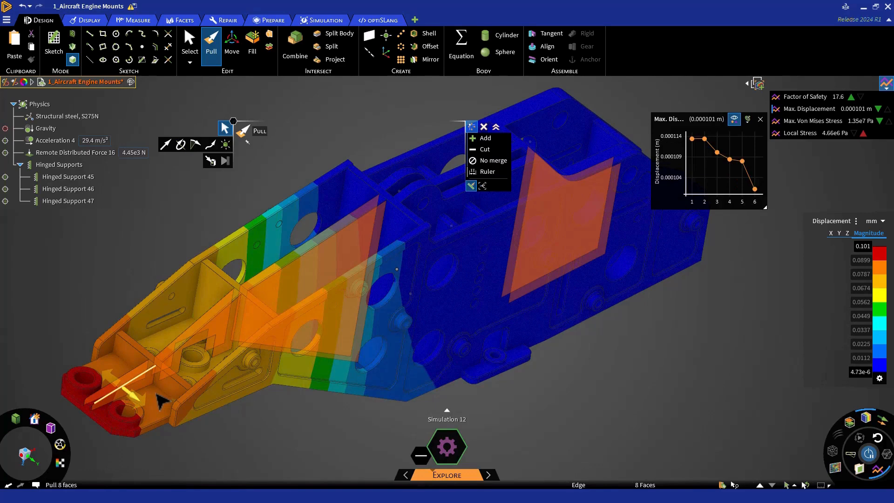
pyautogui.press('Escape')
pyautogui.press('Escape')
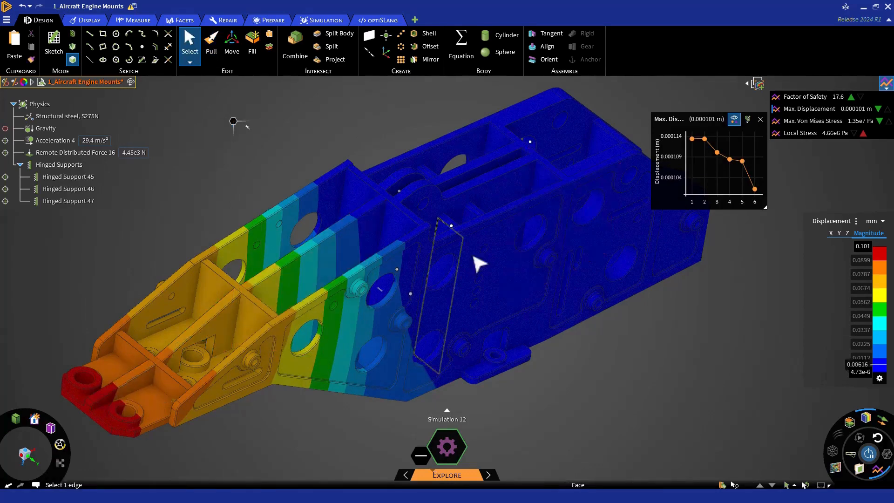
# - Save the current displacement result as a new scene and name it "Displace - Thicken Multiple Walls"
pyautogui.click(747, 85)
pyautogui.moveTo(712, 120); pyautogui.dragTo(710, 148)
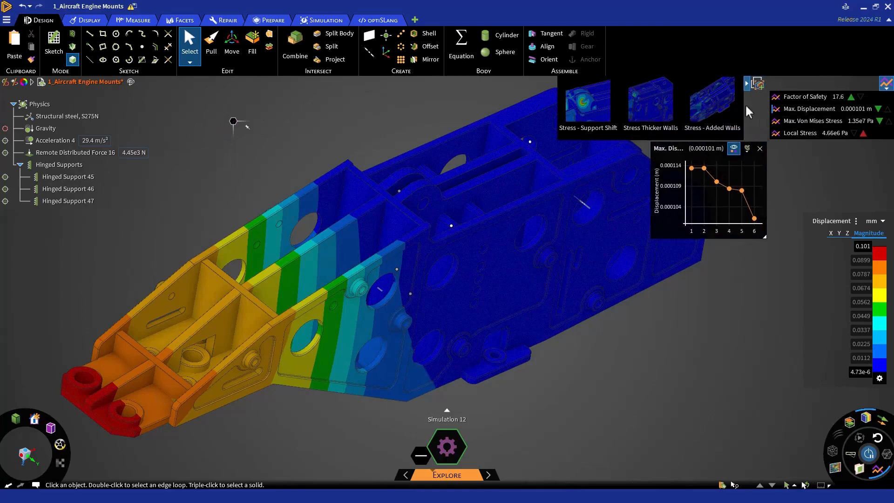
pyautogui.click(740, 137)
pyautogui.doubleClick(719, 125)
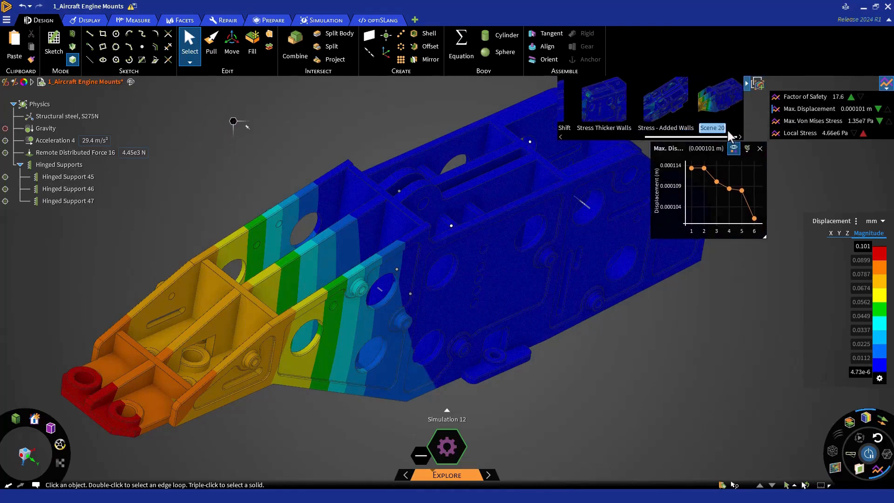
pyautogui.write('Displace - Thicke')
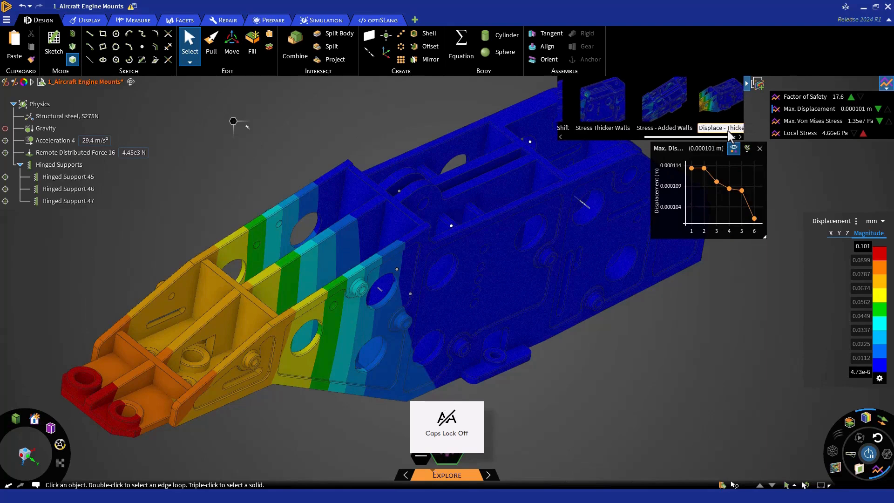
pyautogui.write('n Multiple Walls')
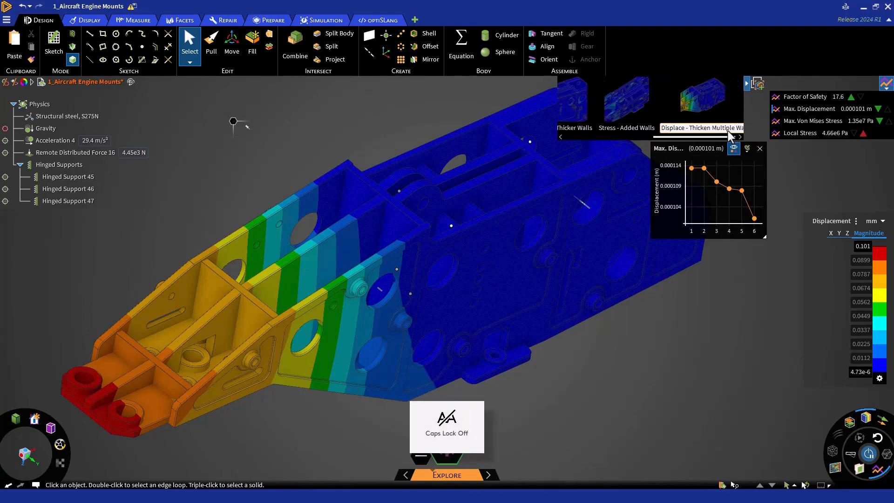
pyautogui.press('Return')
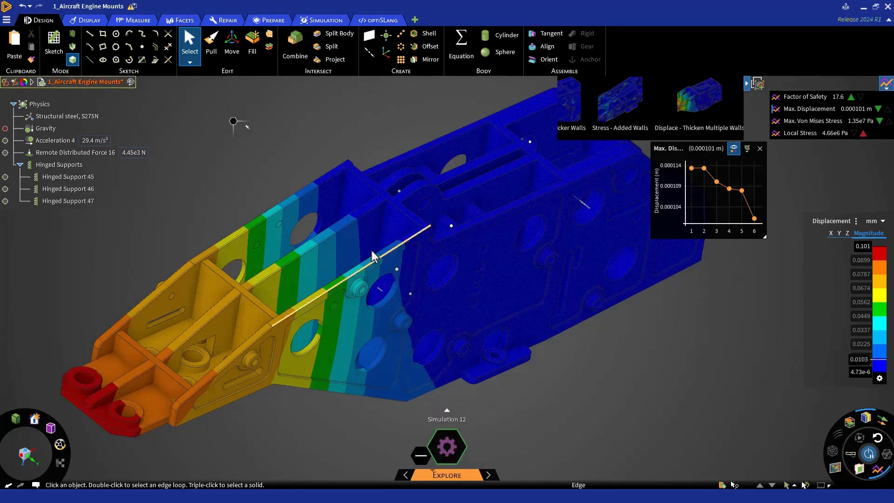
# - Rotate the sloped top faces of both outer walls at the forward end by 10 about their rear corner using Move
pyautogui.moveTo(330, 289); pyautogui.dragTo(458, 253, button='middle')
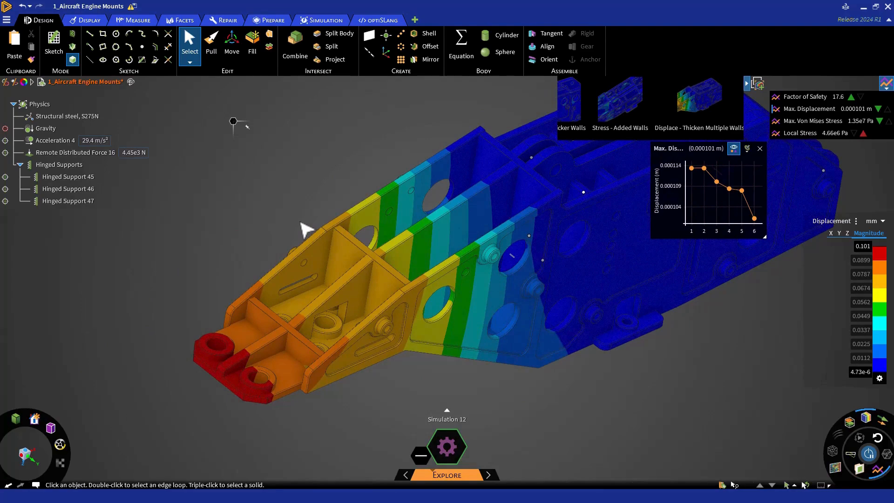
pyautogui.click(310, 254)
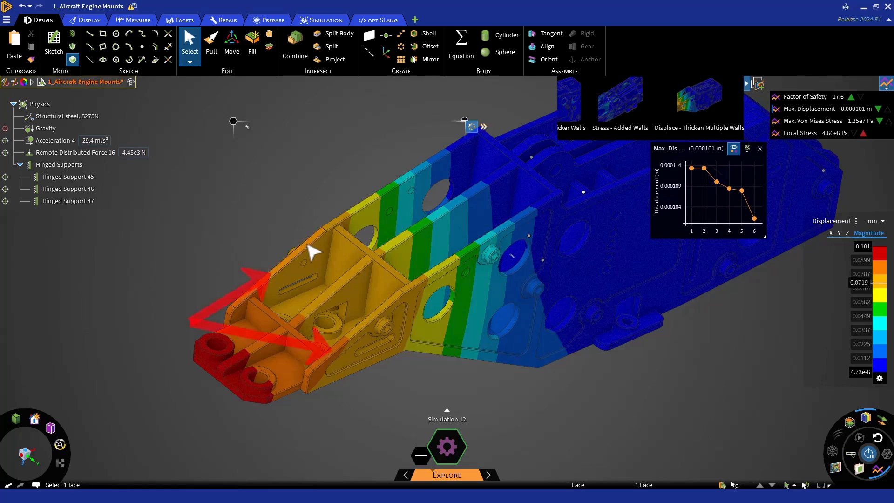
pyautogui.keyDown('ctrl'); pyautogui.click(379, 324); pyautogui.keyUp('ctrl')
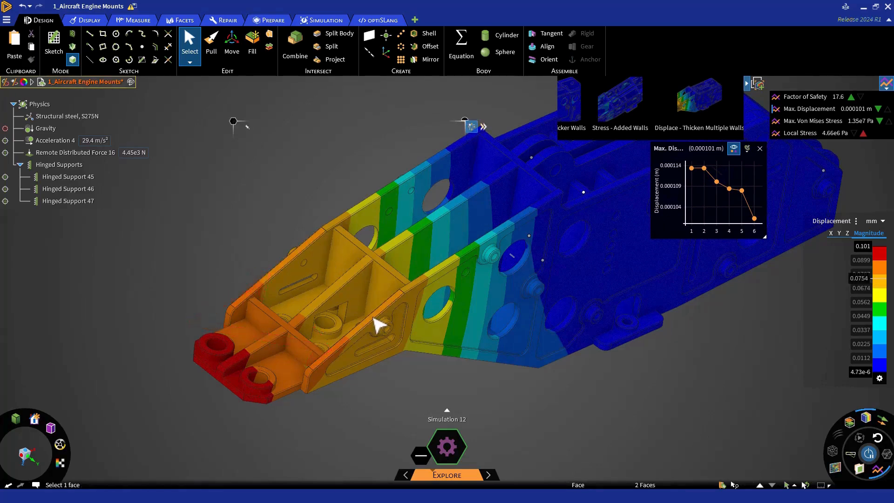
pyautogui.press('m')
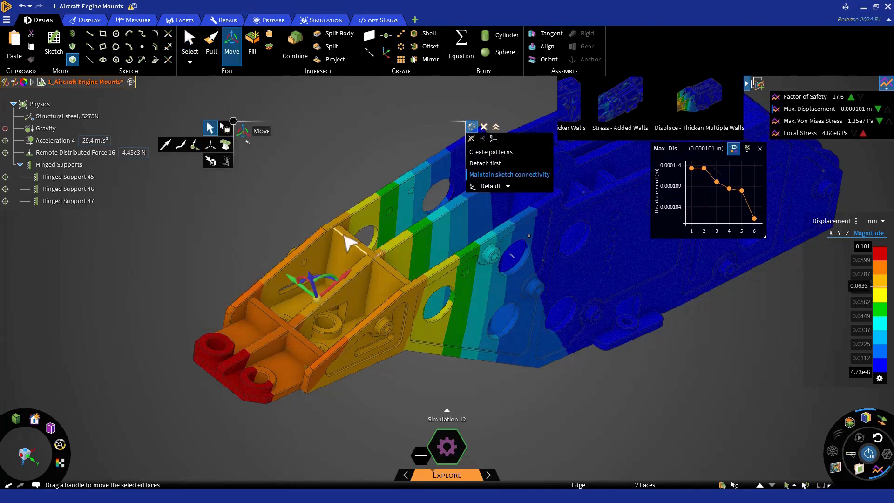
pyautogui.scroll(3, 345, 240)
pyautogui.moveTo(304, 323); pyautogui.dragTo(428, 316)
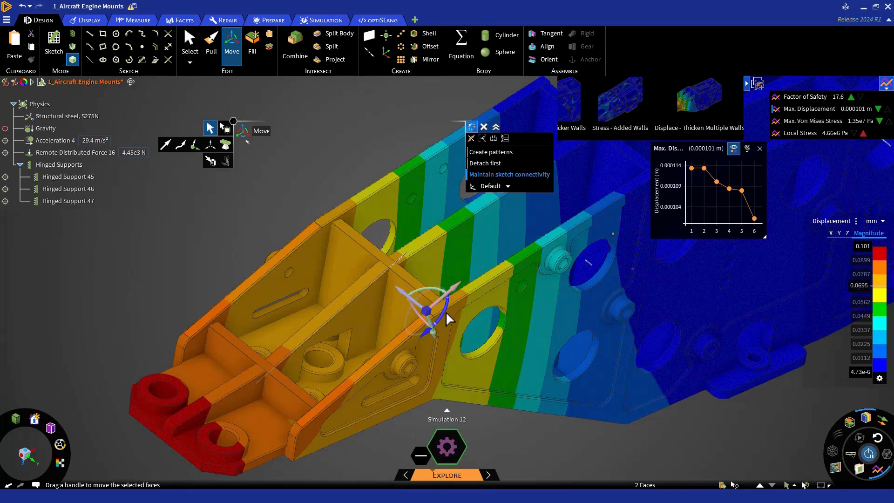
pyautogui.write('10')
pyautogui.press('Return')
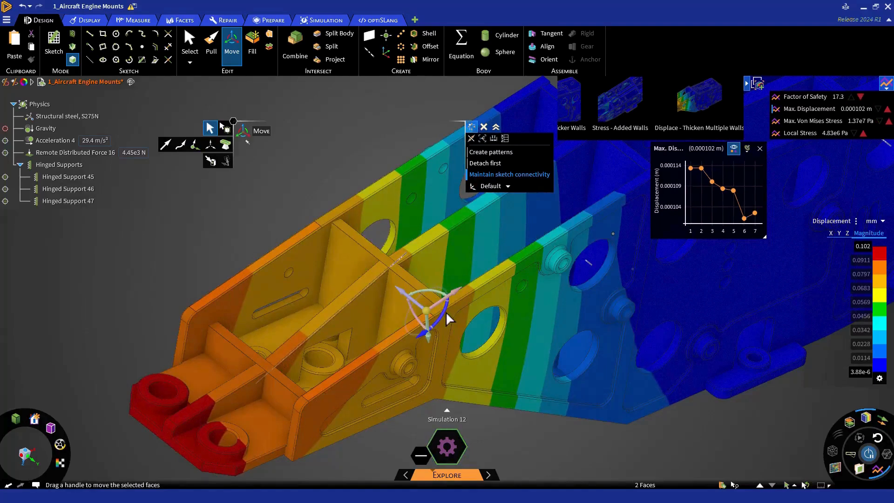
# - Pull the top face of the foremost cross wall upward by 10 mm
pyautogui.press('p')
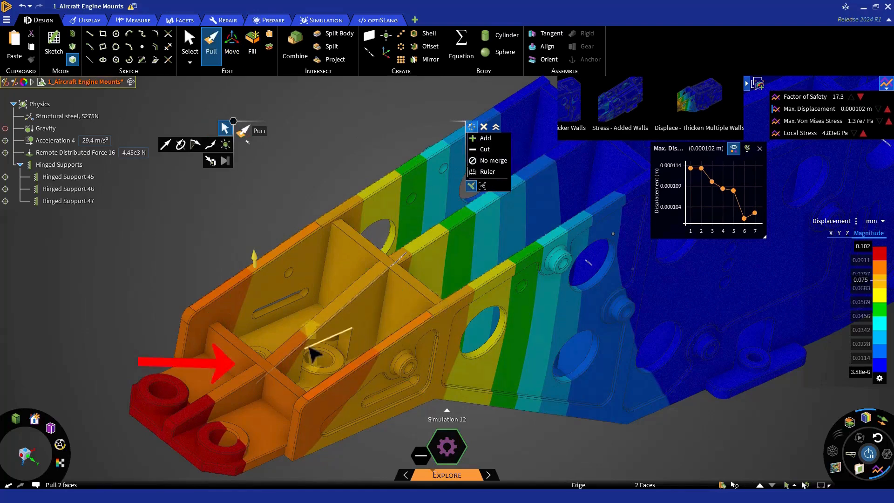
pyautogui.click(267, 367)
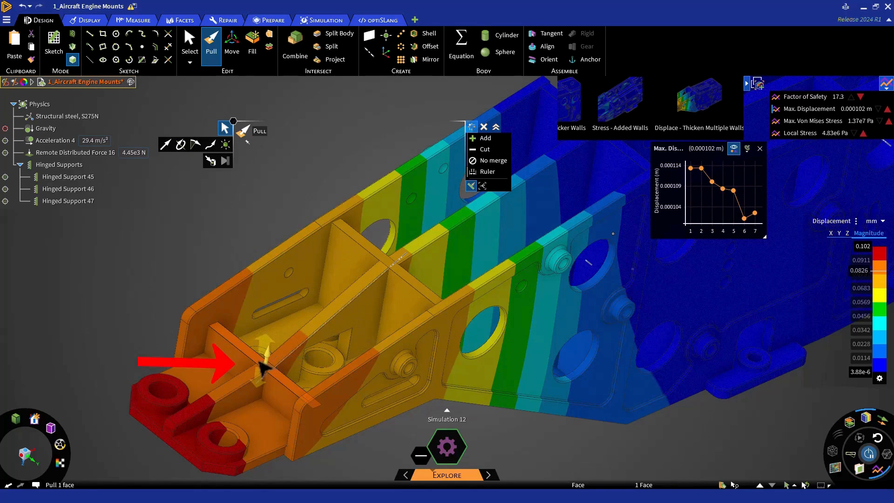
pyautogui.hotkey('ctrl', 'c')
pyautogui.hotkey('ctrl', 'v')
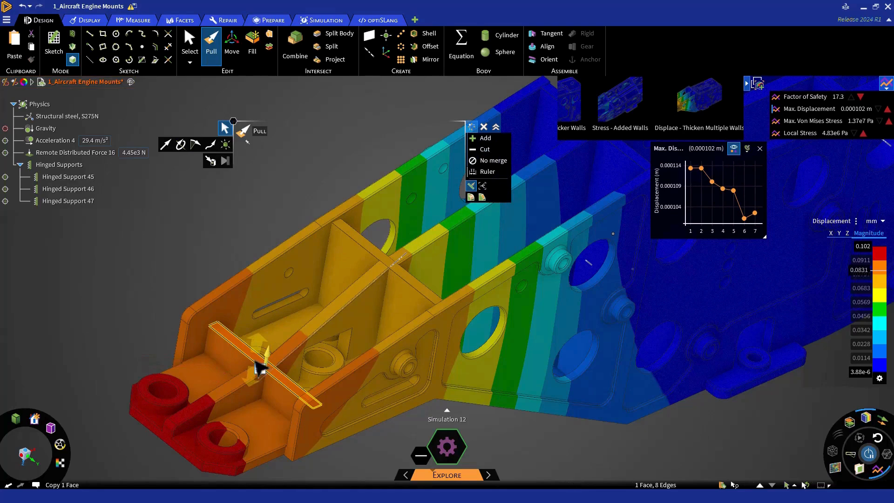
pyautogui.write('10mm')
pyautogui.press('Return')
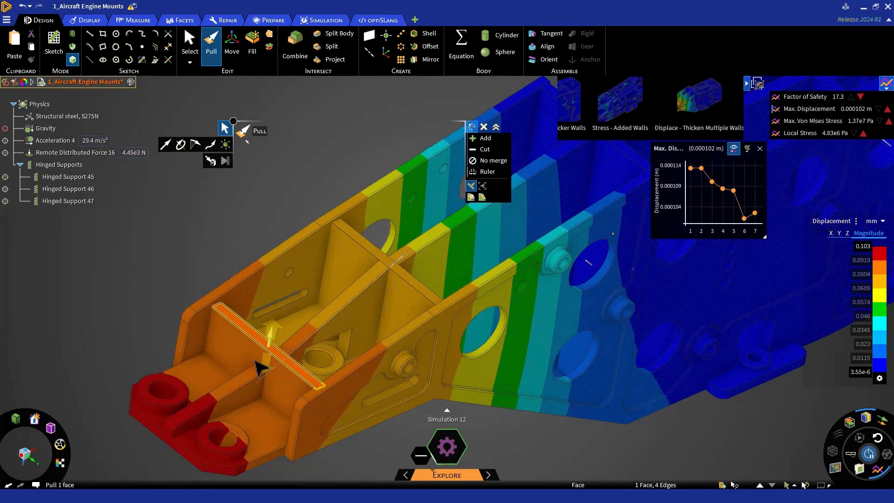
pyautogui.press('Escape')
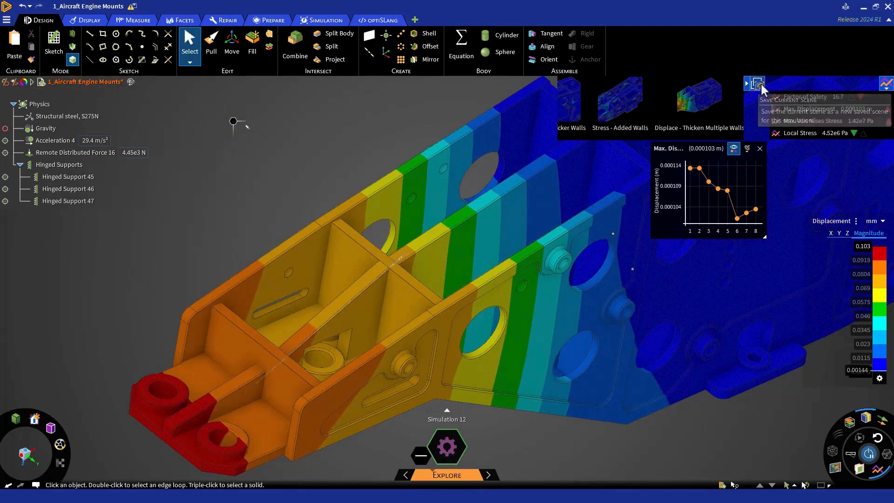
# - Save the current displacement result as a new scene and name it "Displace - Forward Transition"
pyautogui.click(740, 138)
pyautogui.rightClick(727, 128)
pyautogui.click(730, 129)
pyautogui.write('D')
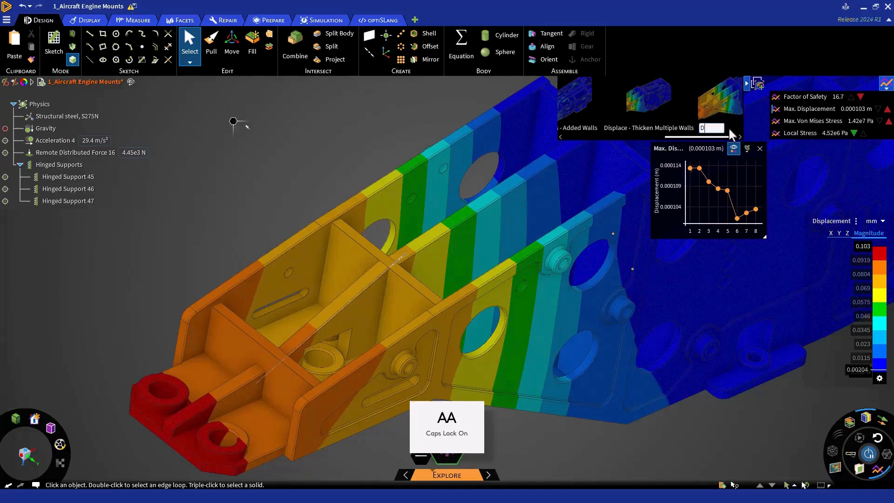
pyautogui.write('isplay - Forward Transition')
pyautogui.press('Return')
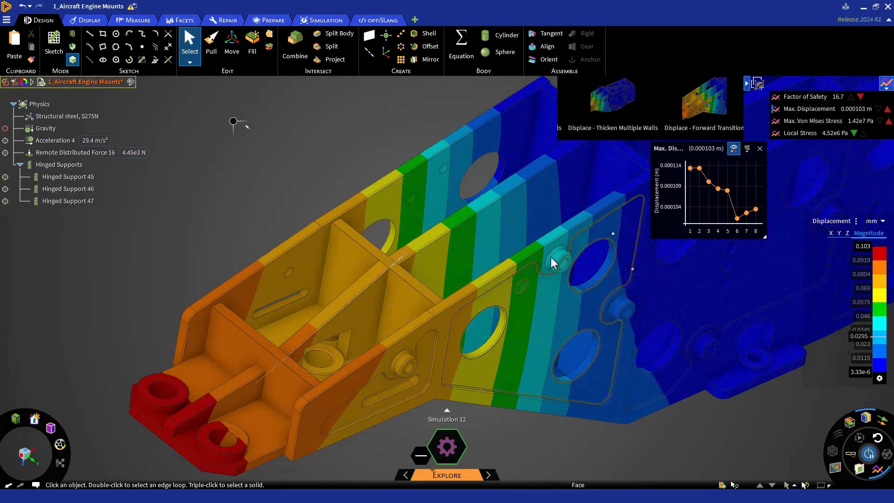
# - Add a Pull ruler dimension from the second cross wall to the large side-wall hole's axis and turn it into a parameter
pyautogui.moveTo(444, 303); pyautogui.dragTo(424, 299, button='middle')
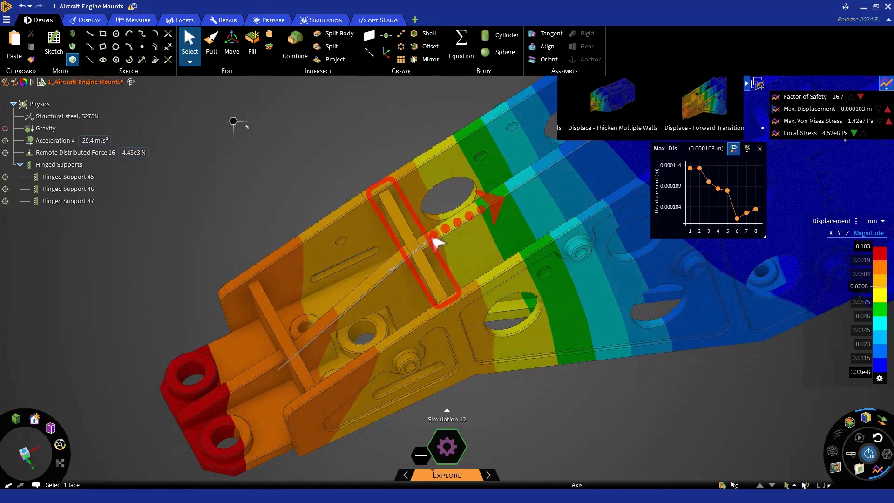
pyautogui.moveTo(425, 244); pyautogui.dragTo(445, 261, button='middle')
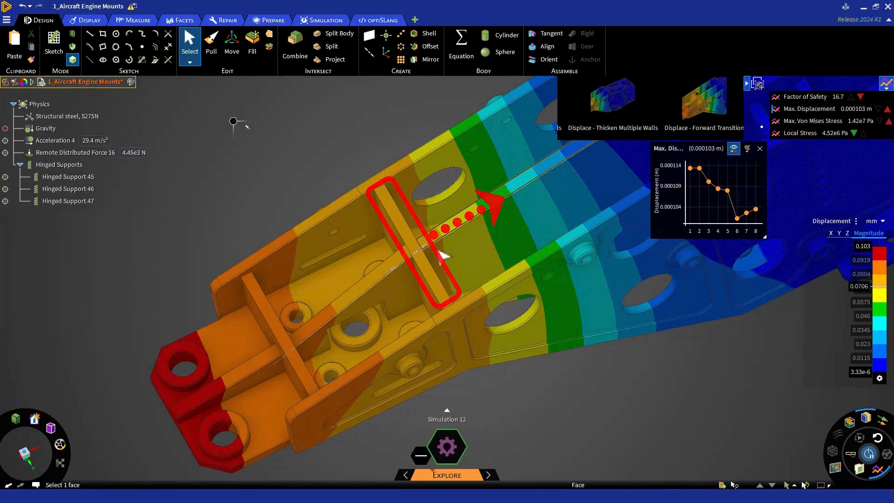
pyautogui.click(454, 198)
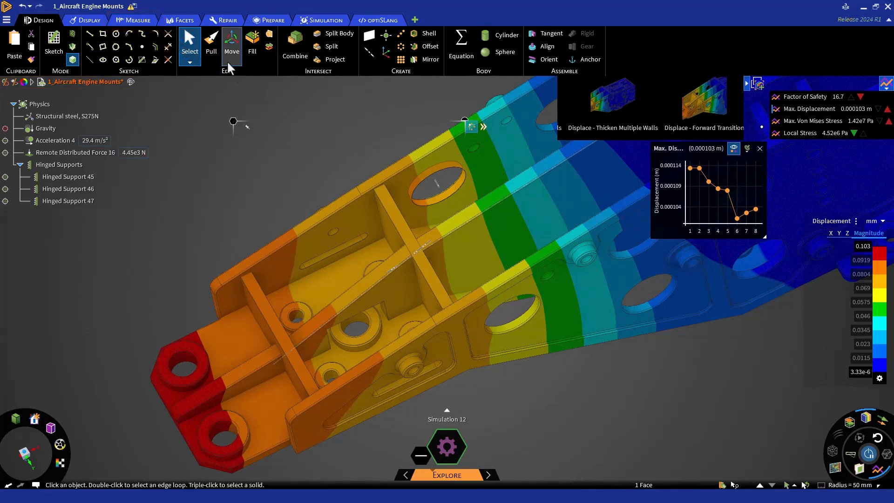
pyautogui.click(211, 44)
pyautogui.moveTo(386, 288); pyautogui.dragTo(410, 373, button='middle')
pyautogui.moveTo(596, 337); pyautogui.dragTo(616, 413, button='middle')
pyautogui.keyDown('ctrl'); pyautogui.moveTo(593, 275); pyautogui.dragTo(505, 322, button='middle'); pyautogui.keyUp('ctrl')
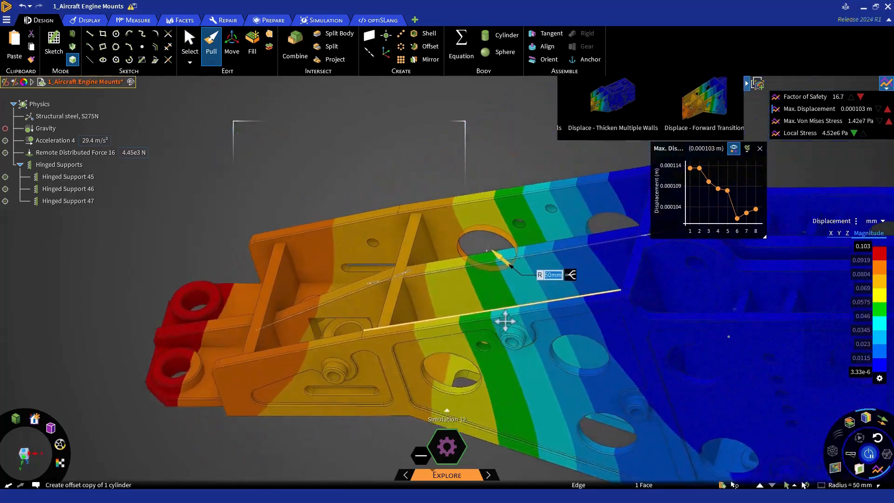
pyautogui.click(413, 309)
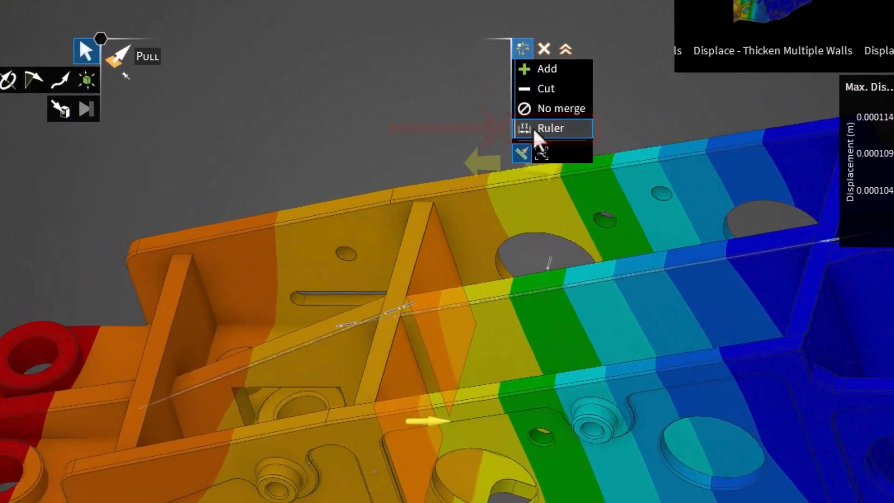
pyautogui.click(534, 131)
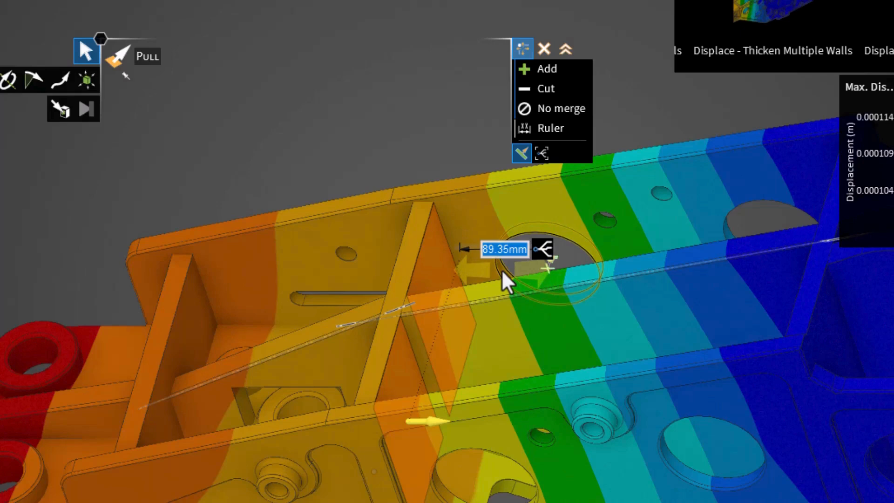
pyautogui.click(547, 251)
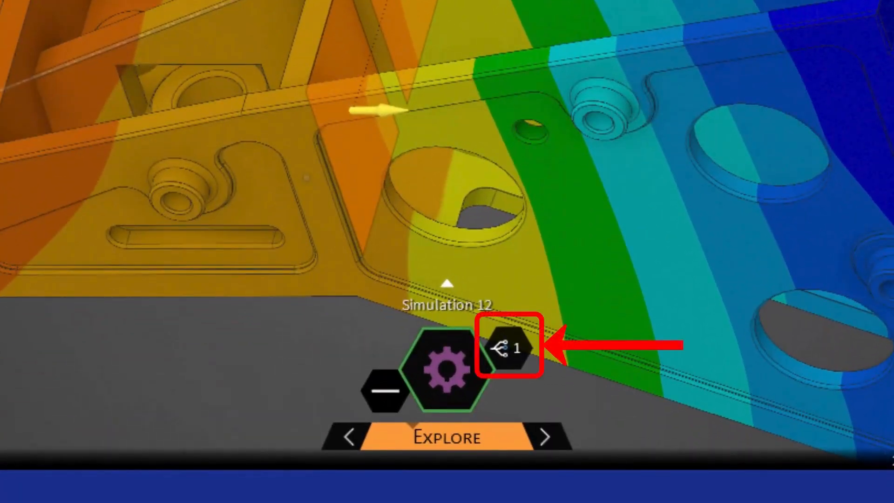
# - Rename the ruler parameter "Distance 1" in the simulation's parameter list
pyautogui.click(508, 349)
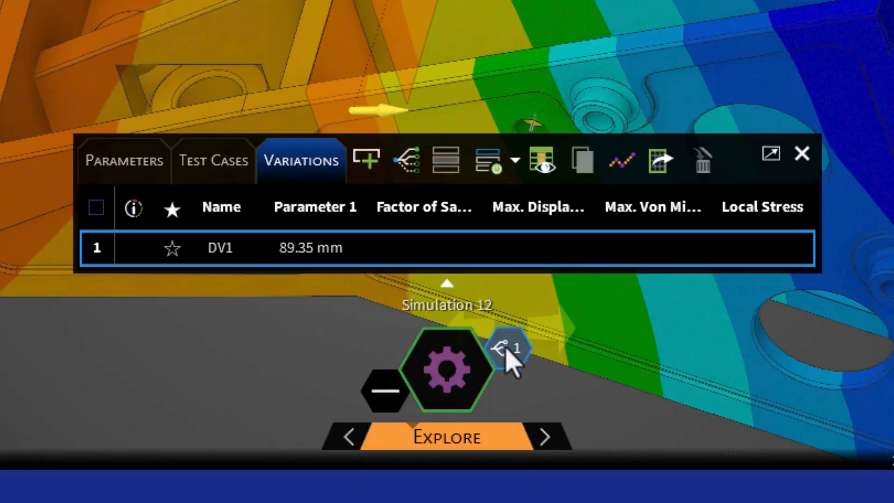
pyautogui.click(135, 163)
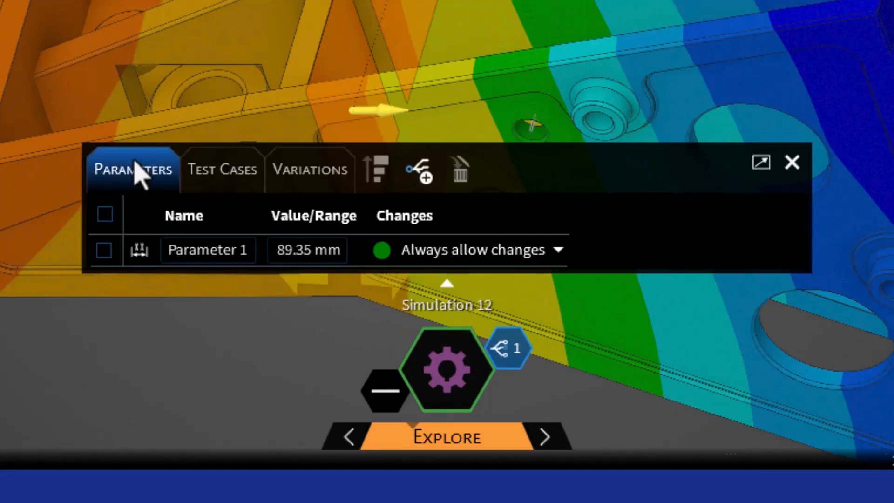
pyautogui.doubleClick(188, 250)
pyautogui.press('capslock')
pyautogui.write('D')
pyautogui.press('capslock')
pyautogui.write('istance 1')
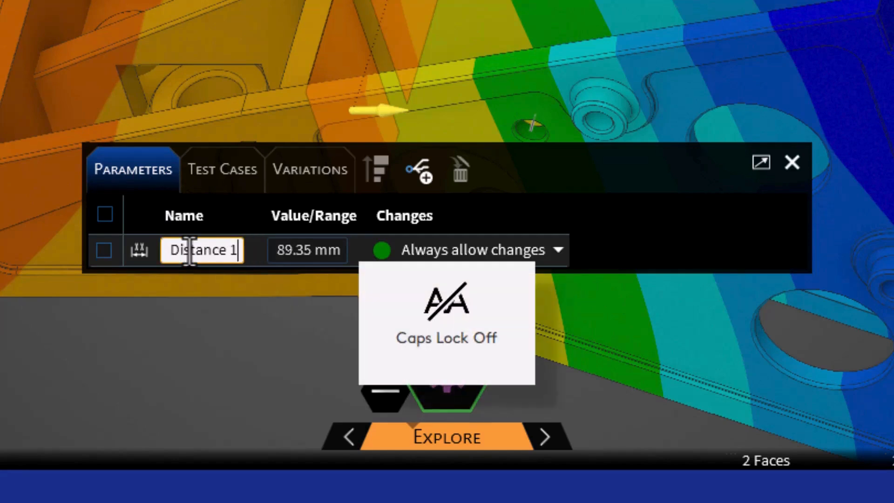
# - Turn the values of the Acceleration 4 and Remote Distributed Force 16 loads into parameters
pyautogui.press('Return')
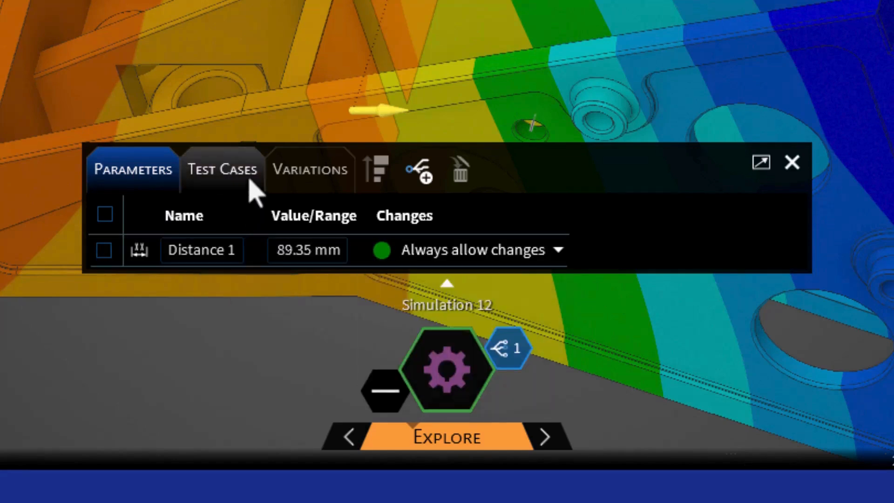
pyautogui.click(250, 183)
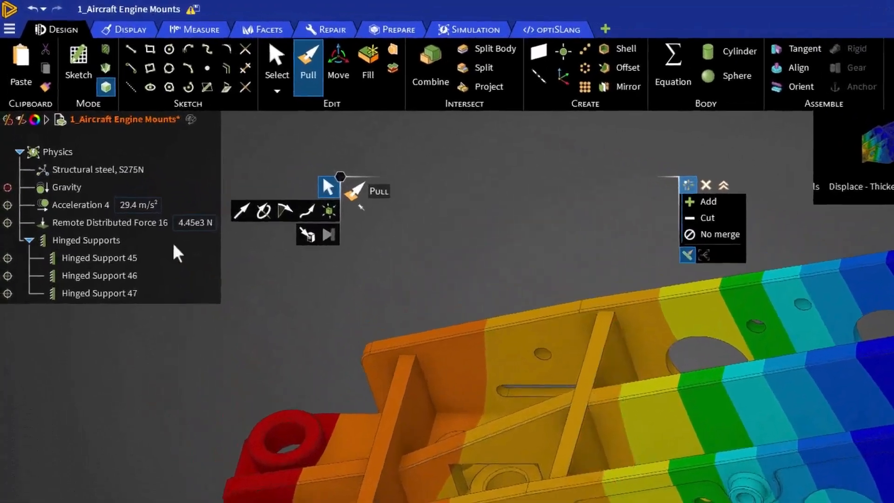
pyautogui.press('s')
pyautogui.click(132, 206)
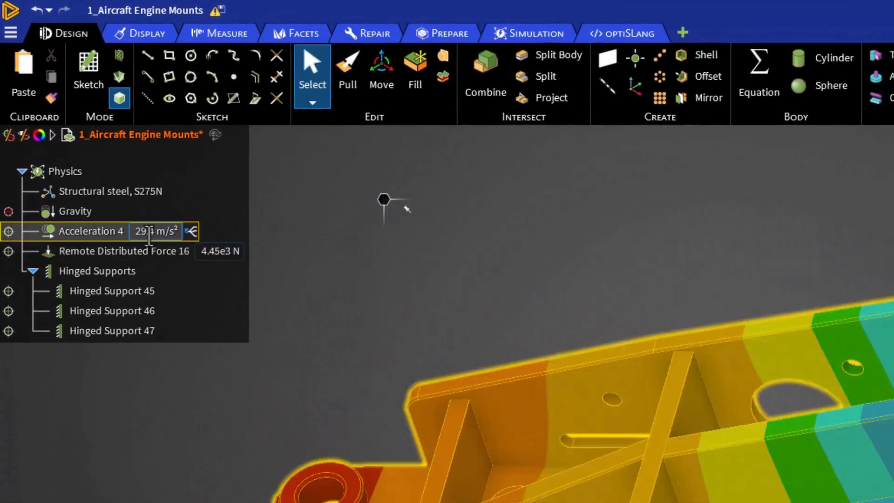
pyautogui.click(191, 232)
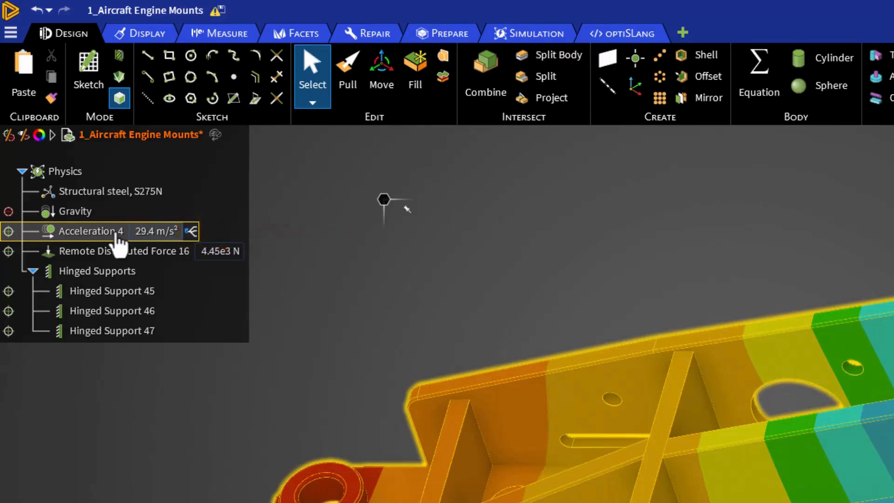
pyautogui.click(93, 231)
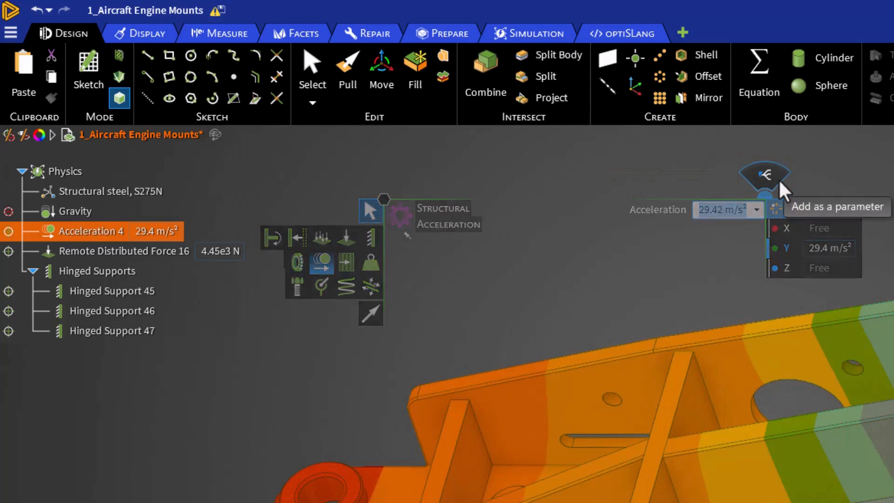
pyautogui.click(480, 299)
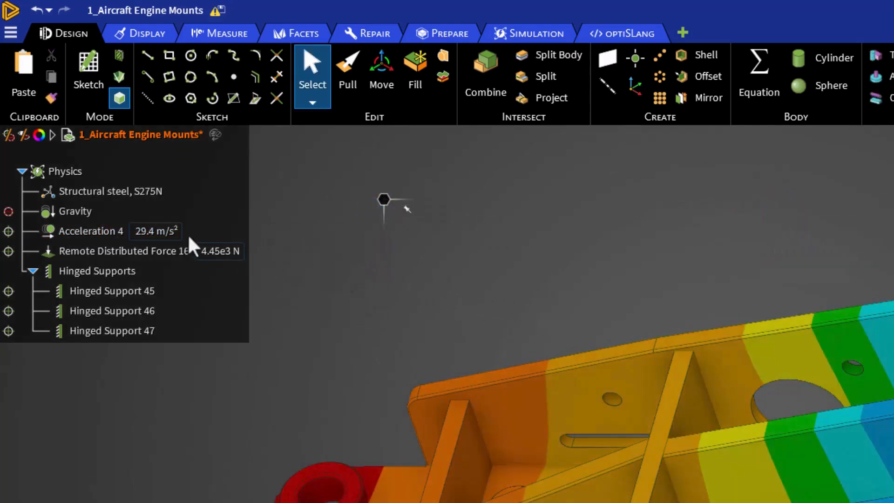
pyautogui.click(191, 232)
pyautogui.click(254, 252)
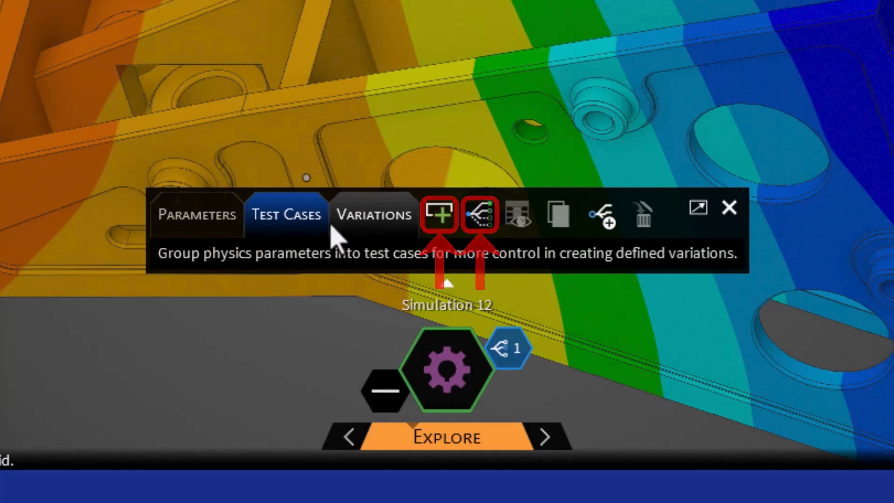
# - Add two test cases and set the acceleration in Case 2 to -29.42 m/s²
pyautogui.click(447, 218)
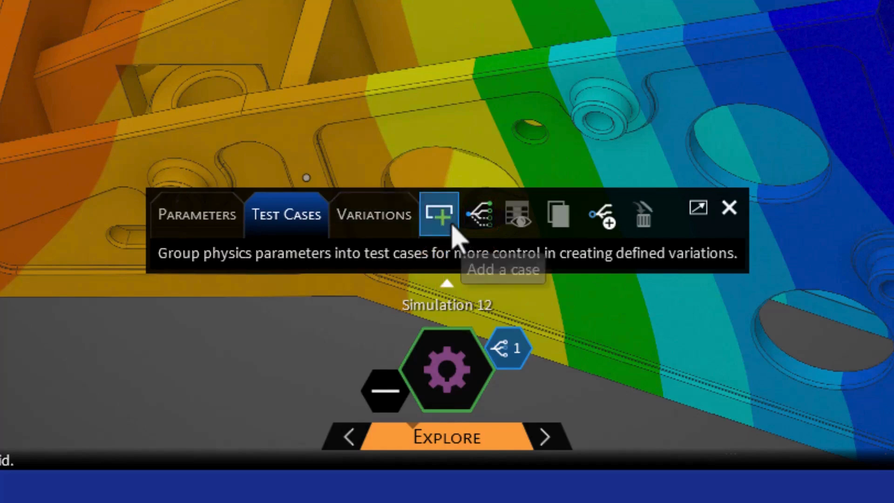
pyautogui.click(379, 173)
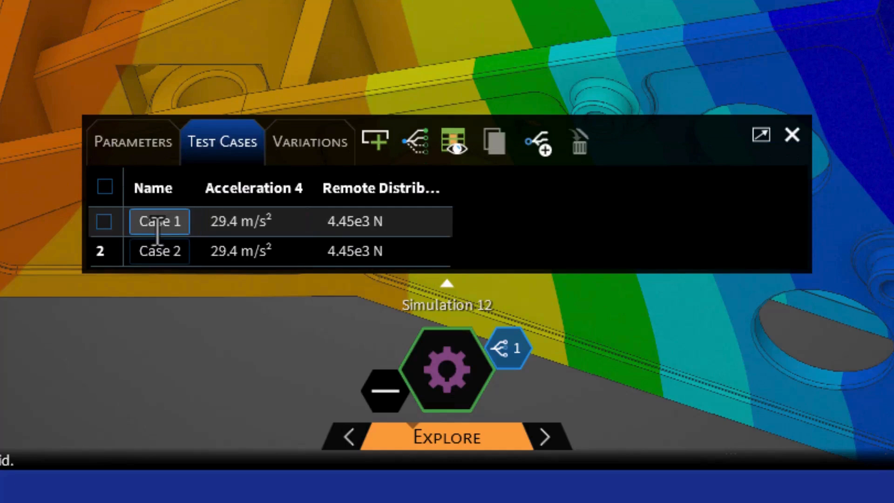
pyautogui.click(209, 250)
pyautogui.click(213, 255)
pyautogui.write('-')
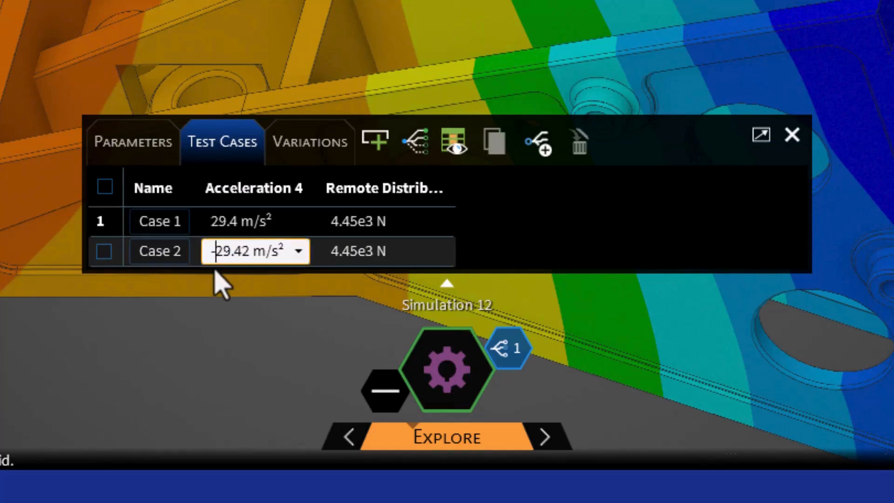
pyautogui.press('Return')
# - Rename test case Case 1 as "Aft Acc"
pyautogui.click(175, 223)
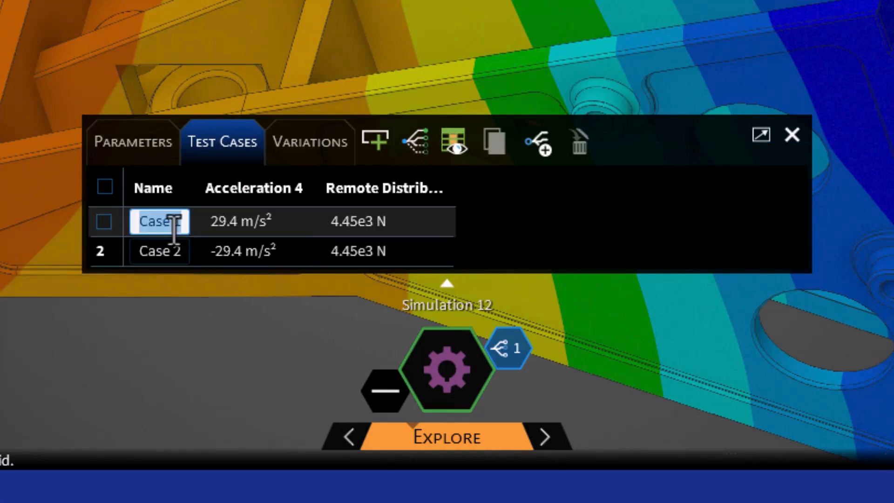
pyautogui.press('capslock')
pyautogui.write('A')
pyautogui.press('capslock')
pyautogui.write('ft')
pyautogui.press('capslock')
pyautogui.write('A')
pyautogui.press('capslock')
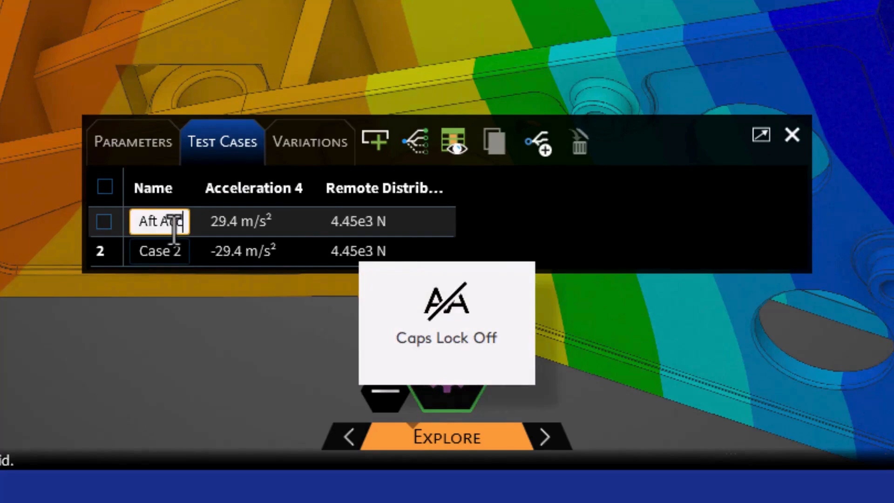
pyautogui.write('cc')
# - Rename test case Case 2 as "Fwd Acc"
pyautogui.click(160, 252)
pyautogui.press('capslock')
pyautogui.write('F')
pyautogui.press('capslock')
pyautogui.write('wd')
pyautogui.press('capslock')
pyautogui.write('A')
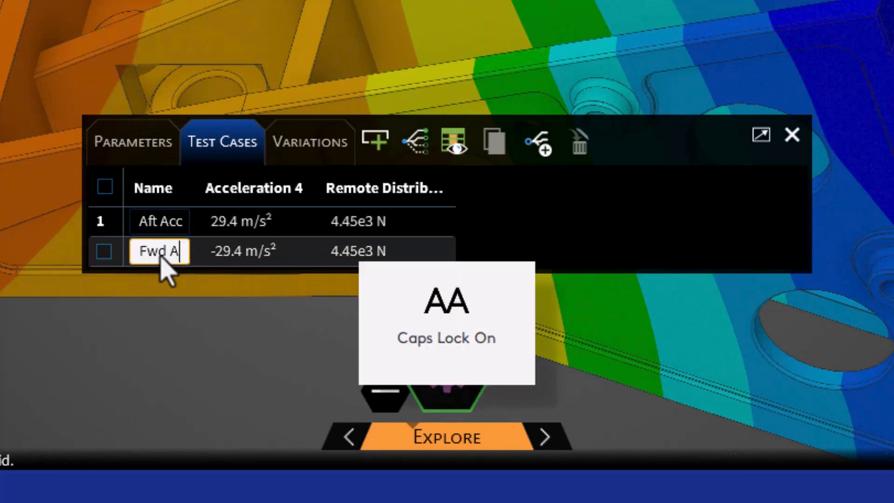
pyautogui.press('capslock')
pyautogui.write('cc')
pyautogui.press('Return')
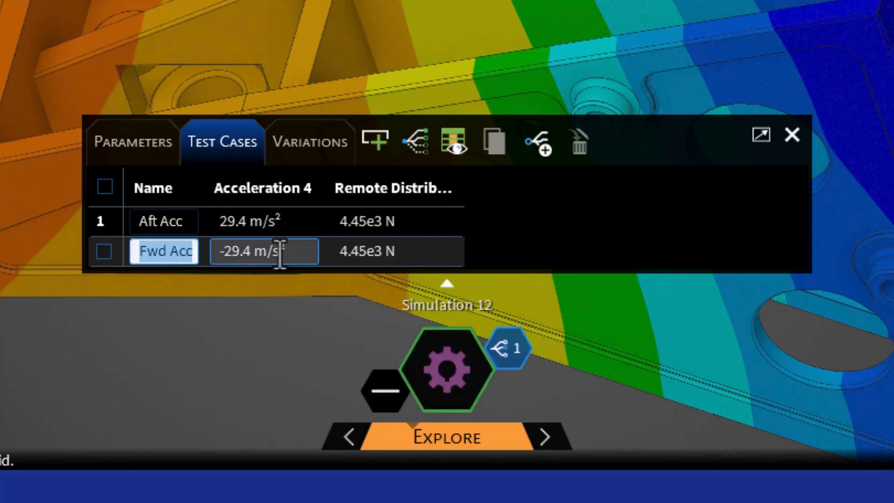
pyautogui.click(504, 250)
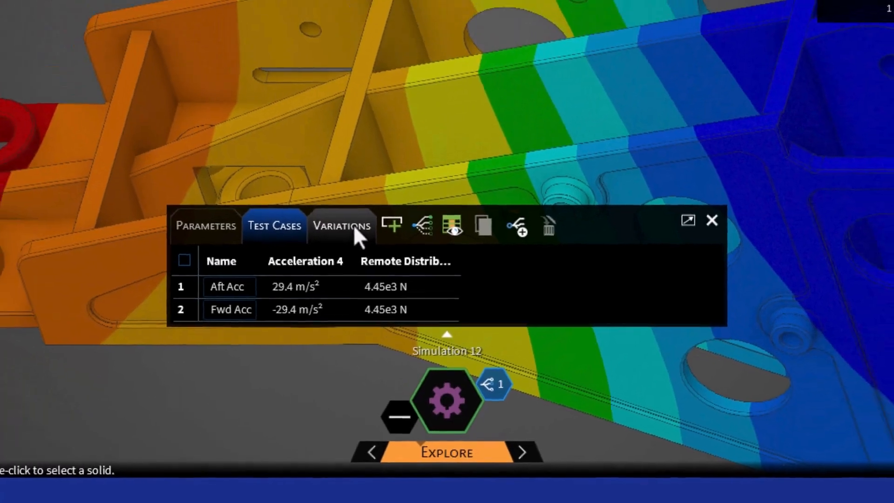
# - Start generating defined variations for the Distance 1 parameter and set its end value to 55 mm
pyautogui.click(354, 225)
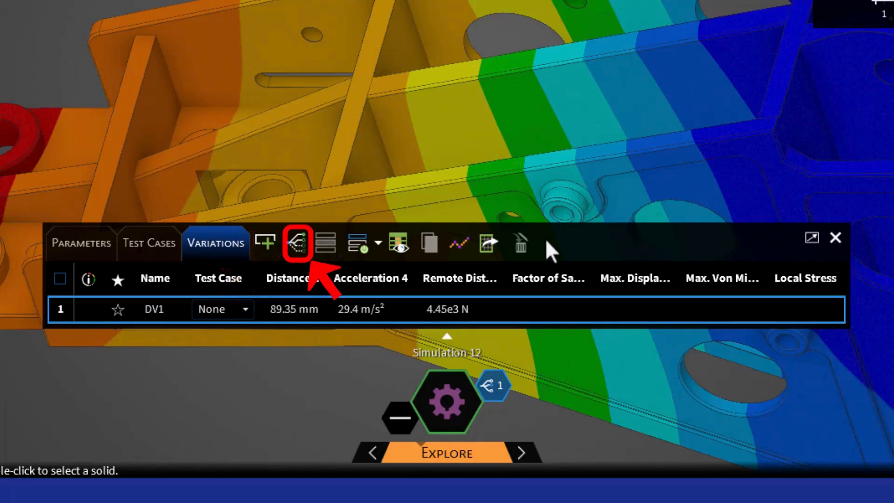
pyautogui.click(296, 243)
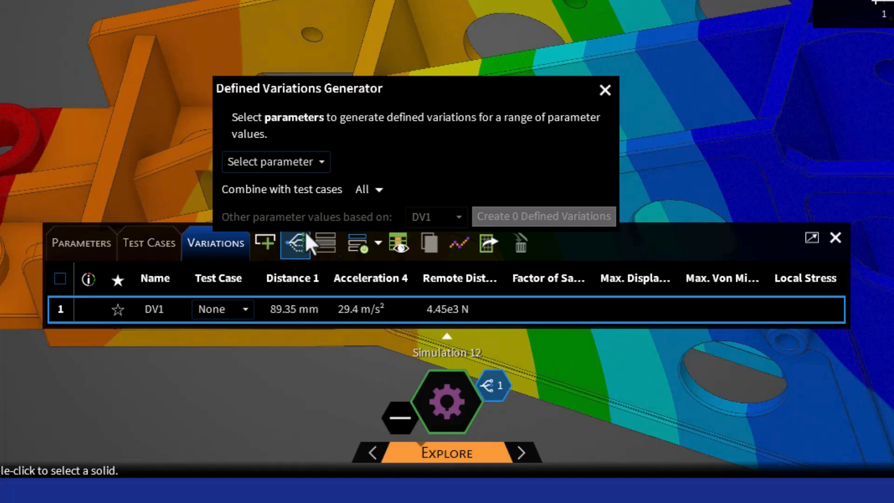
pyautogui.click(325, 163)
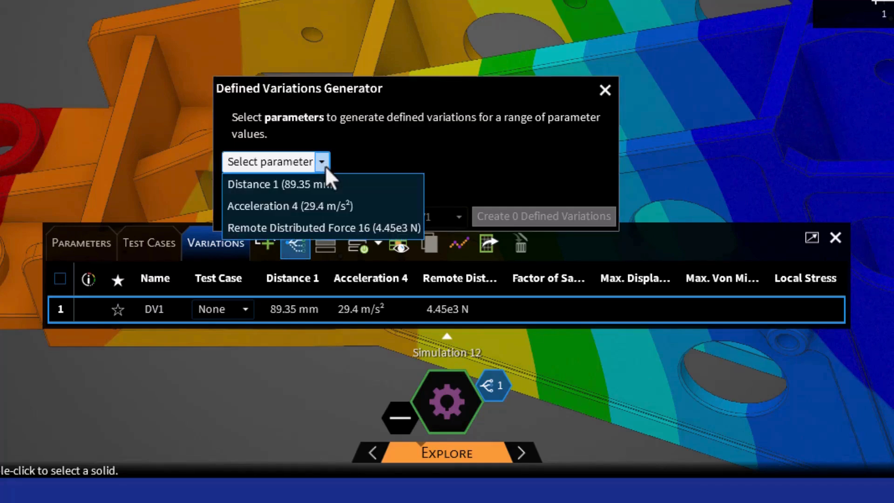
pyautogui.click(322, 185)
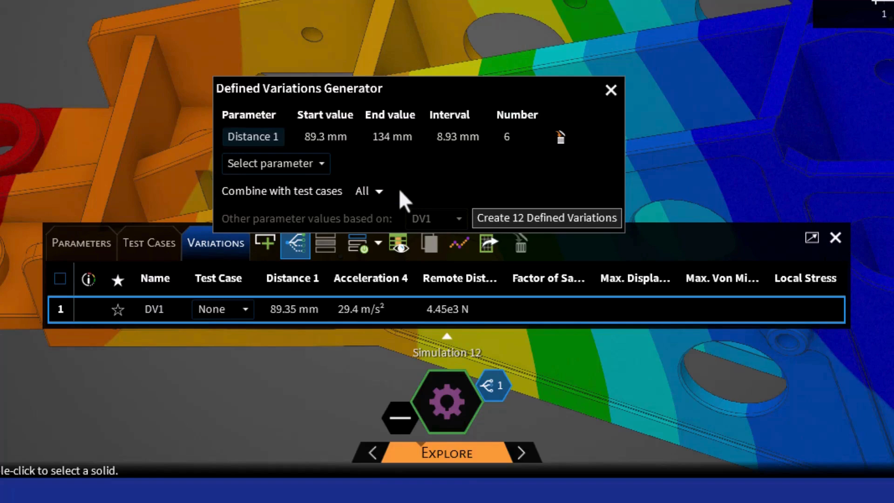
pyautogui.click(383, 139)
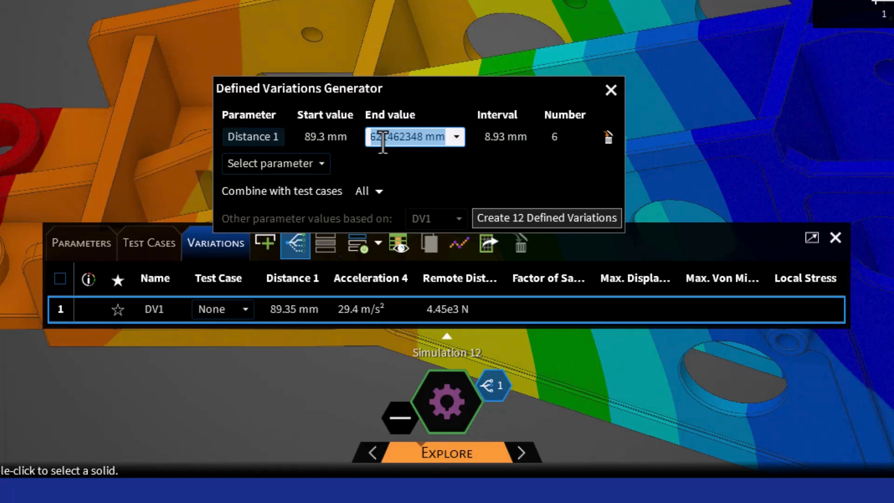
pyautogui.write('55')
pyautogui.press('Return')
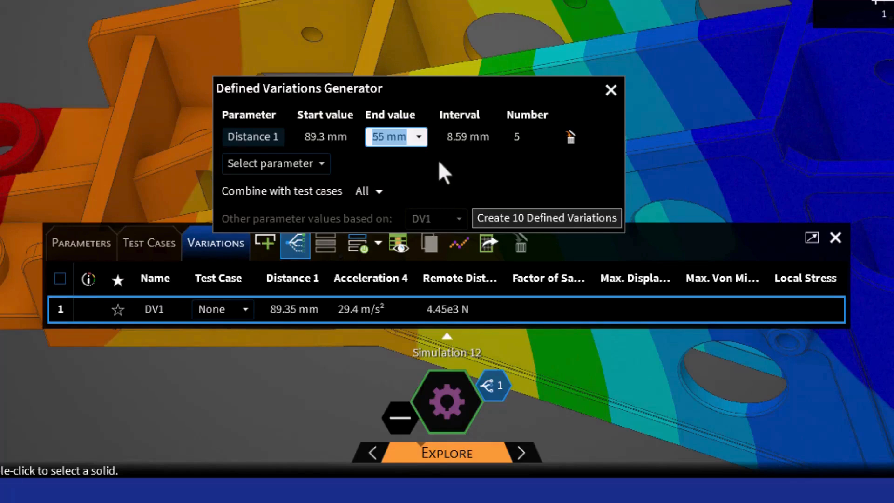
# - Set the number of Distance 1 values to 4 and create the defined variations combined with all test cases
pyautogui.click(516, 137)
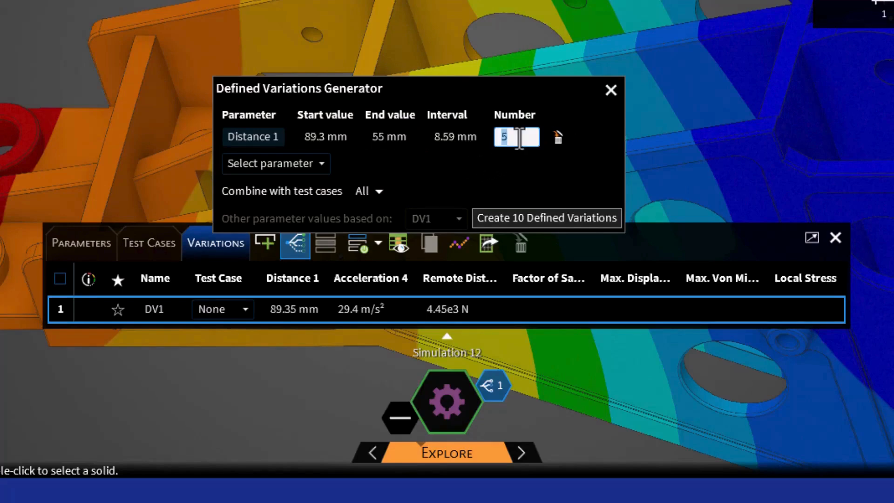
pyautogui.write('4')
pyautogui.press('Return')
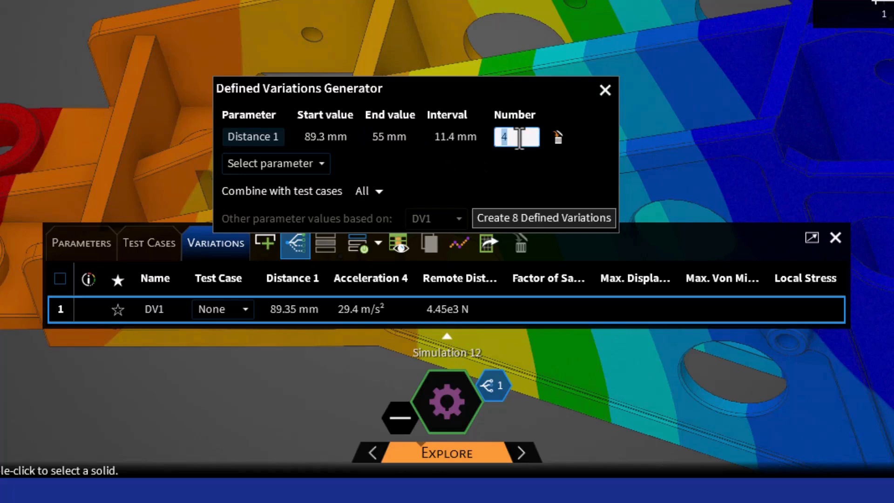
pyautogui.click(382, 190)
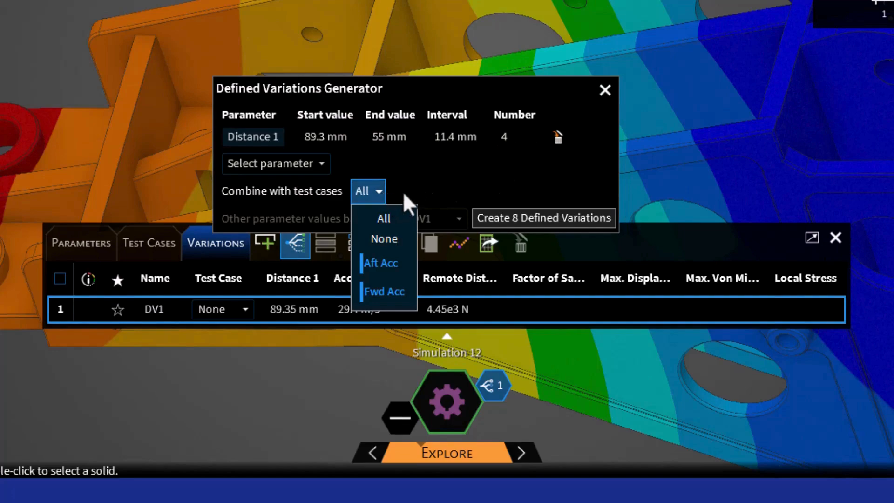
pyautogui.click(404, 192)
pyautogui.click(491, 218)
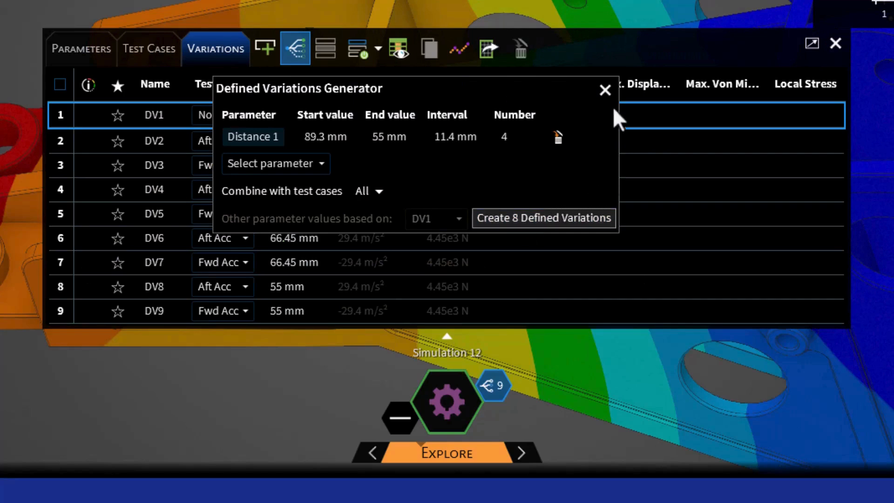
pyautogui.click(606, 91)
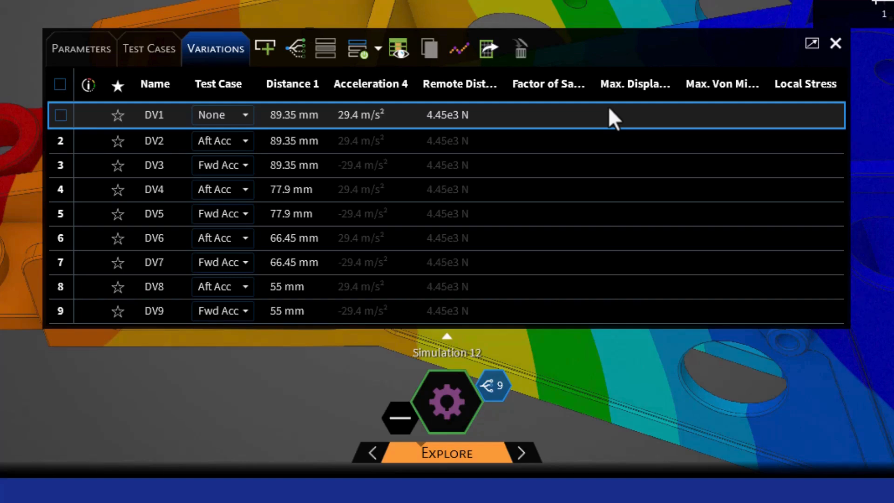
# - Update all defined variations and close the variations table once they are solved
pyautogui.click(378, 50)
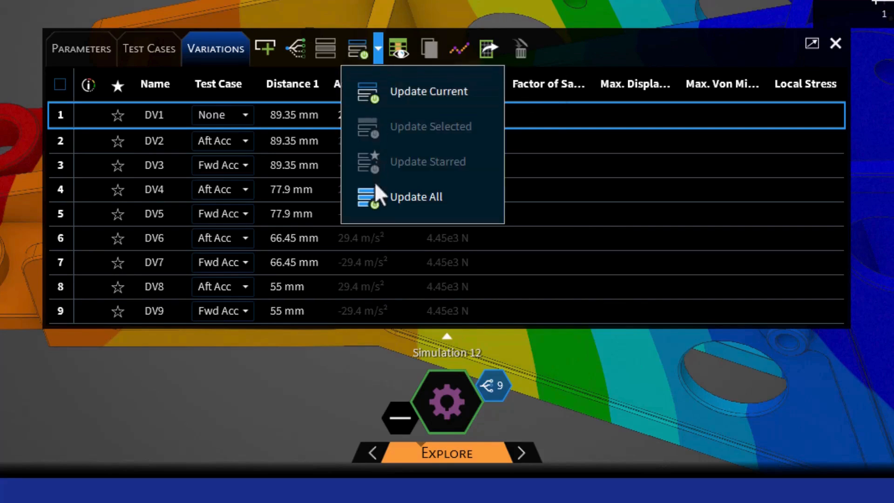
pyautogui.click(375, 200)
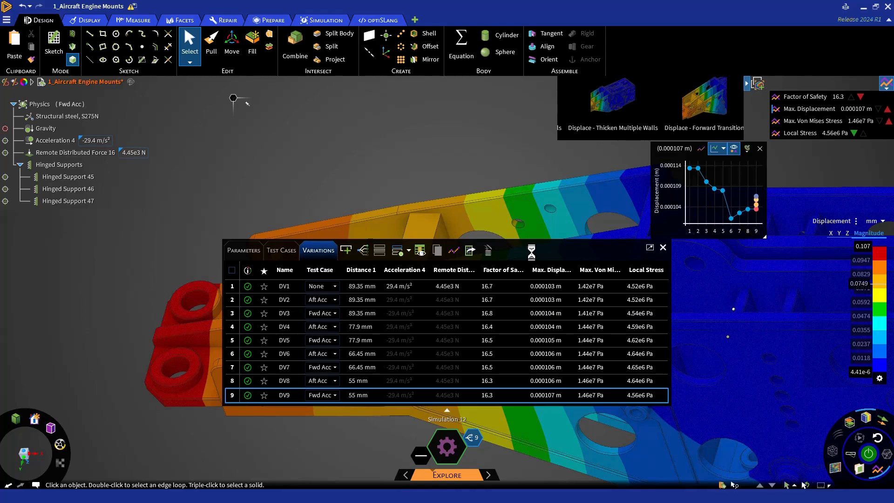
pyautogui.click(663, 247)
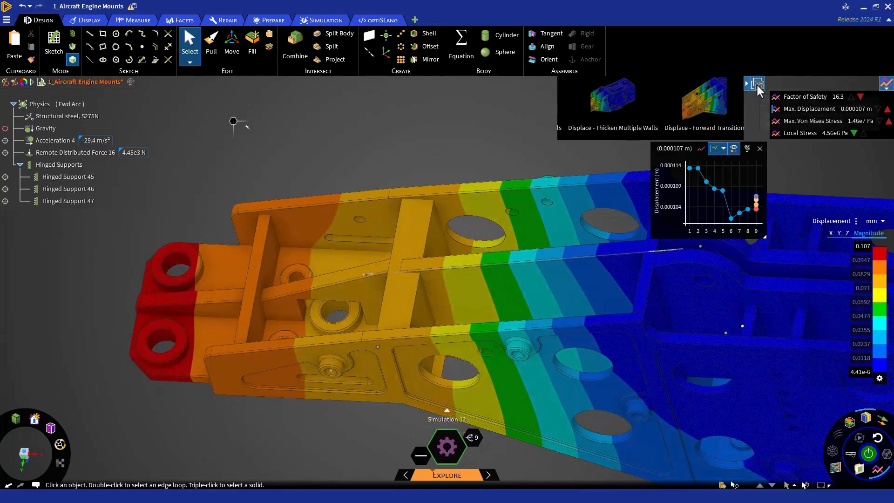
# - Save the current displacement result as a new scene and name it "Final Parameter Study"
pyautogui.click(758, 85)
pyautogui.rightClick(722, 128)
pyautogui.click(728, 133)
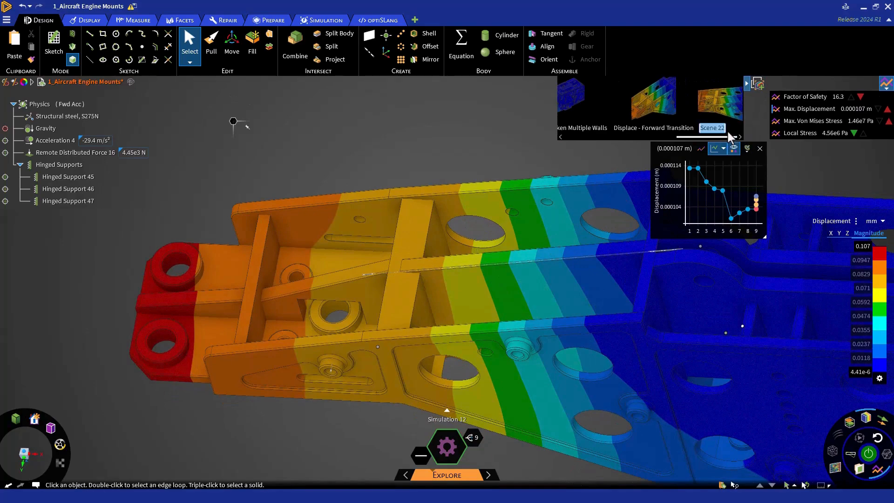
pyautogui.write('Final Parameter Study')
pyautogui.press('Return')
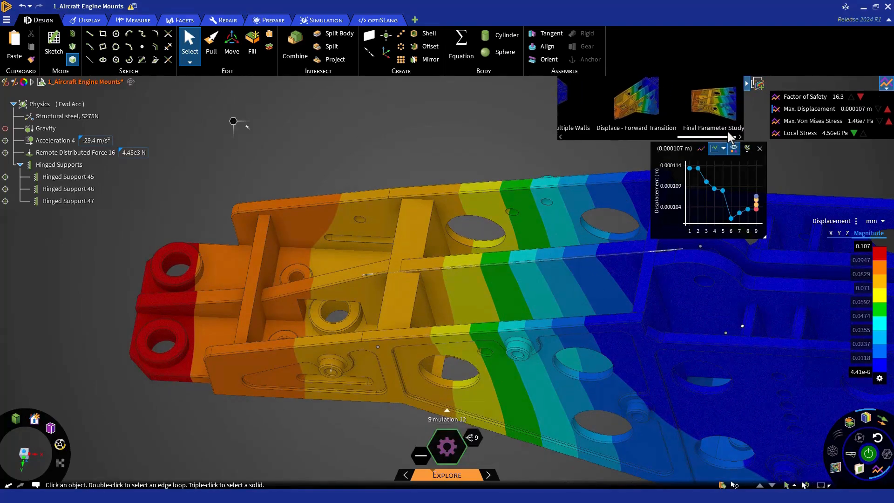
# - Reopen the variations table, enlarge the Max. Displacement chart above it, and inspect the data points of the variations
pyautogui.click(473, 438)
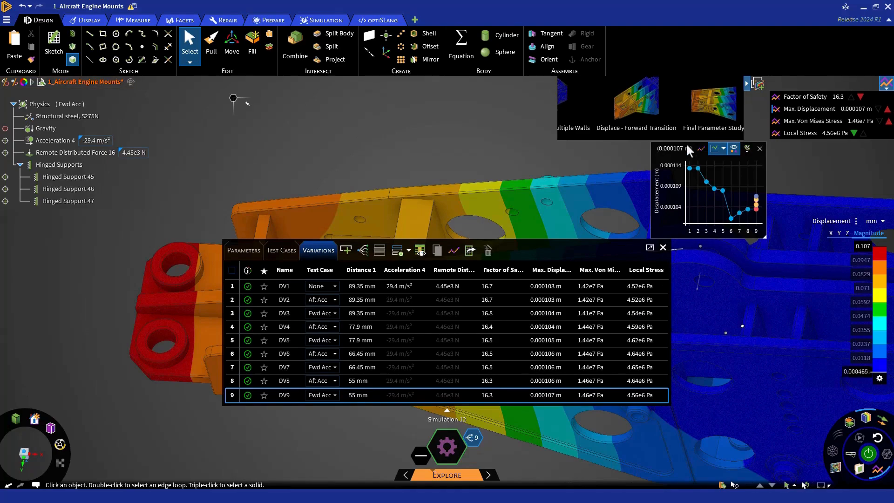
pyautogui.moveTo(654, 155); pyautogui.dragTo(298, 91)
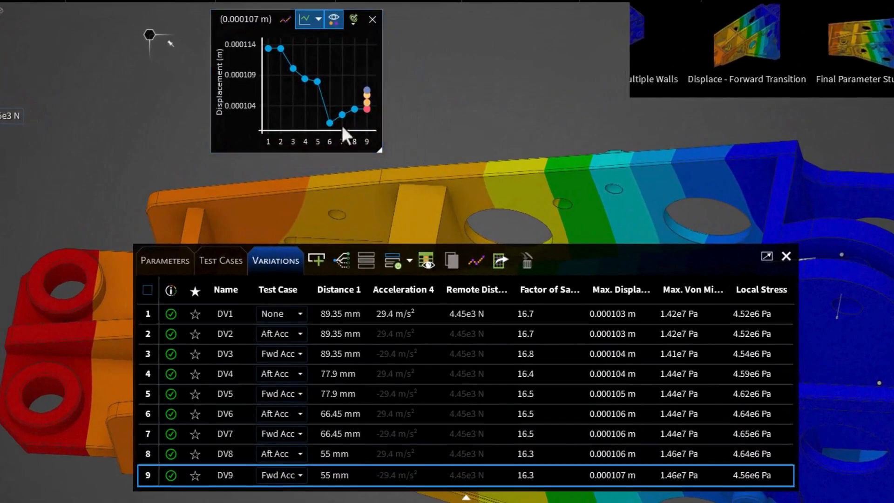
pyautogui.moveTo(379, 152); pyautogui.dragTo(471, 224)
pyautogui.moveTo(456, 130)
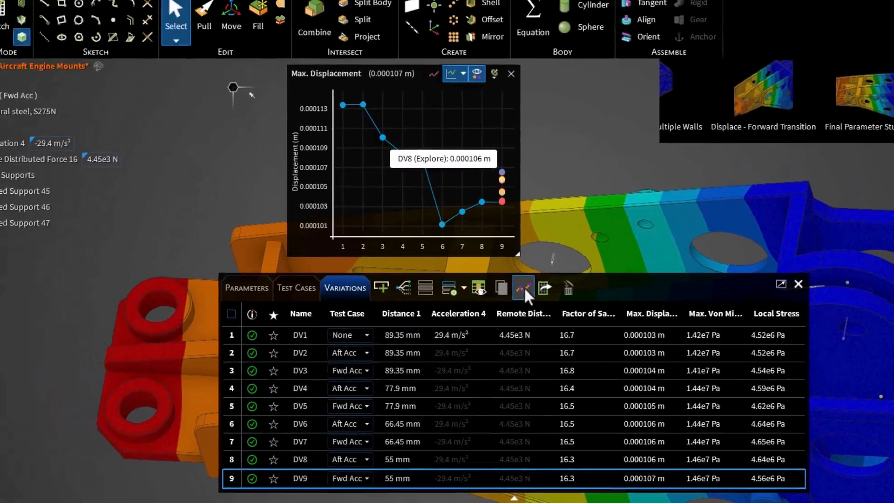
# - Plot the defined variations as Factor of Safety against Distance 1 and examine the plotted points
pyautogui.click(524, 288)
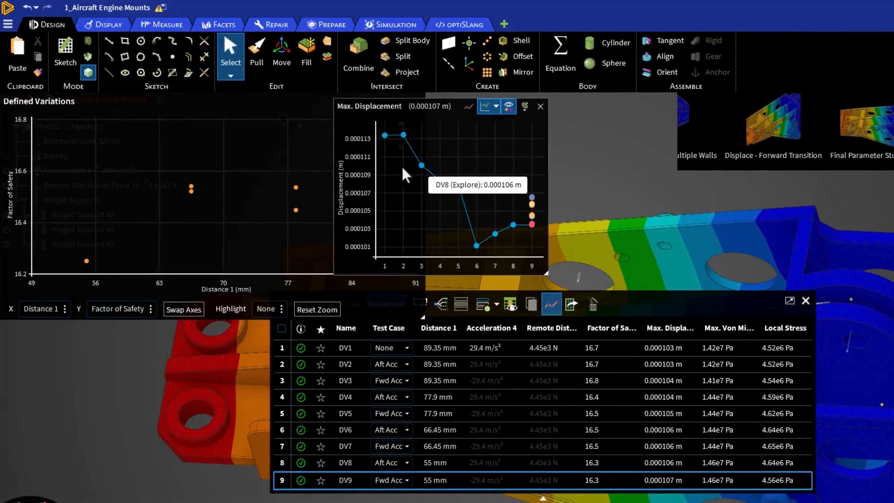
pyautogui.moveTo(272, 108); pyautogui.dragTo(293, 111)
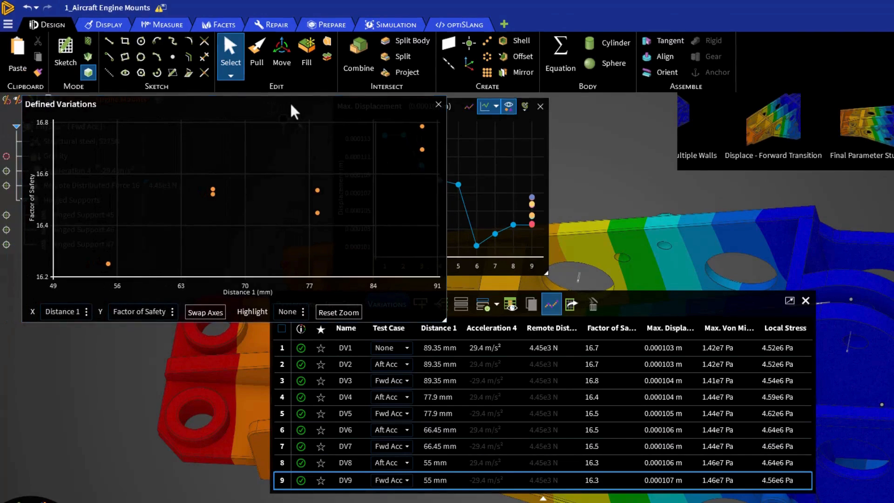
pyautogui.moveTo(318, 191)
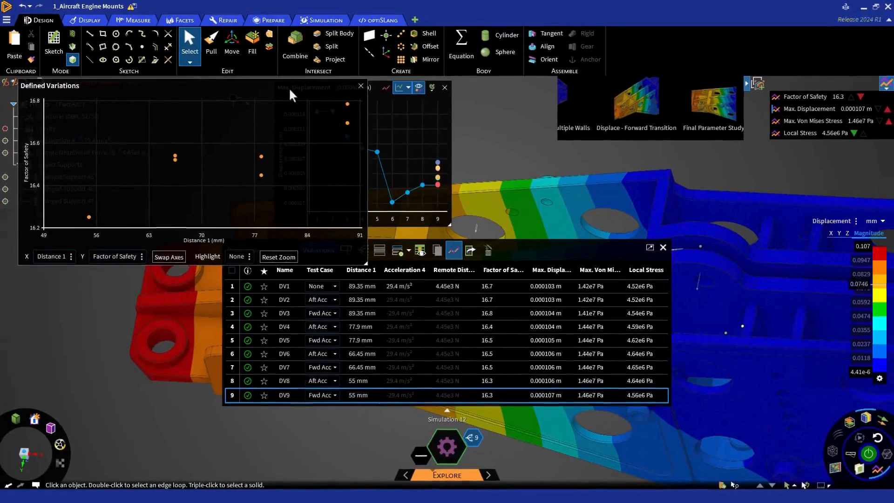
# - Close the variations plot, Max. Displacement chart and variations table, collapse the scenes, and return the model to the home view
pyautogui.click(360, 86)
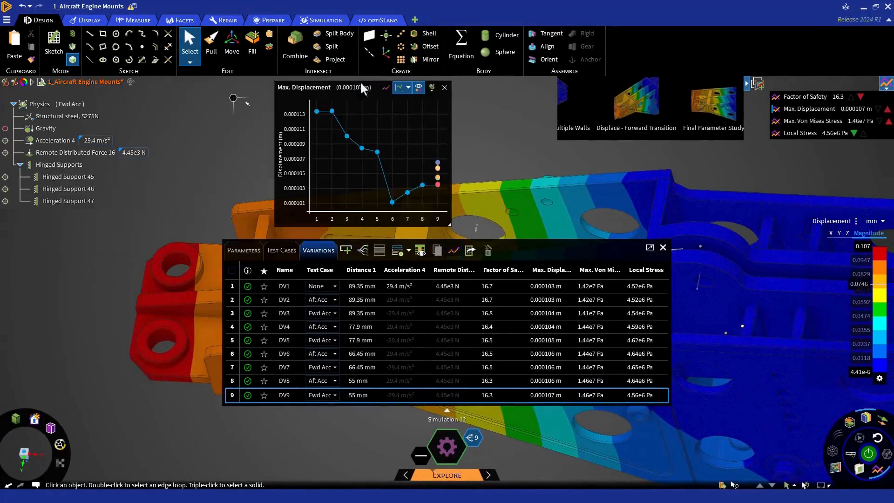
pyautogui.click(445, 87)
pyautogui.click(663, 248)
pyautogui.click(747, 85)
pyautogui.press('h')
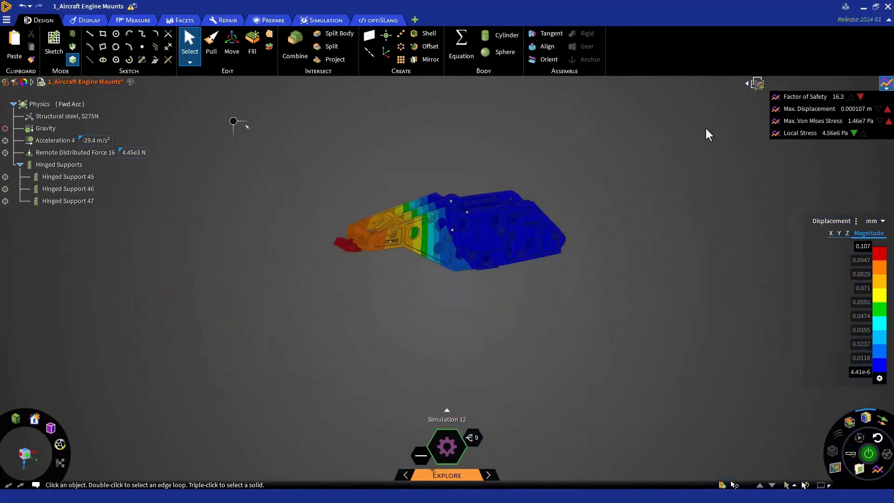